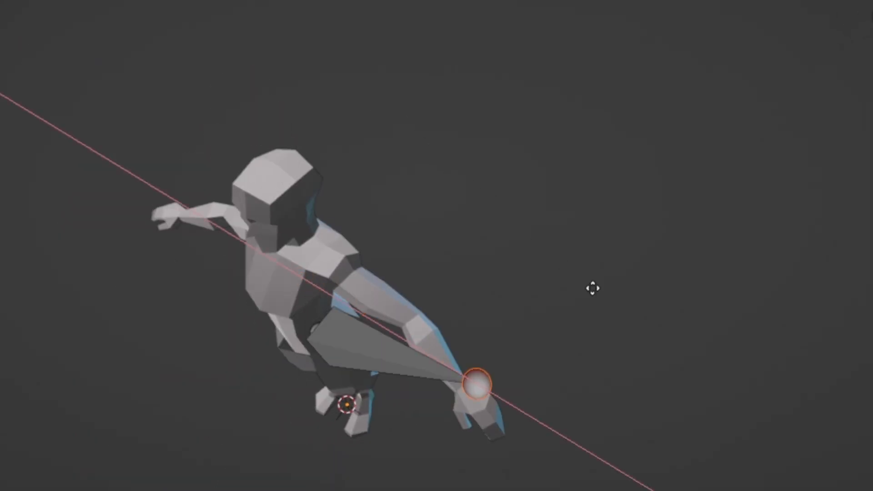
Step: Lower the tip of the first bone along Z to the character's waist, making the bone about 0.55 m long
middle_drag(422, 199, 393, 249)
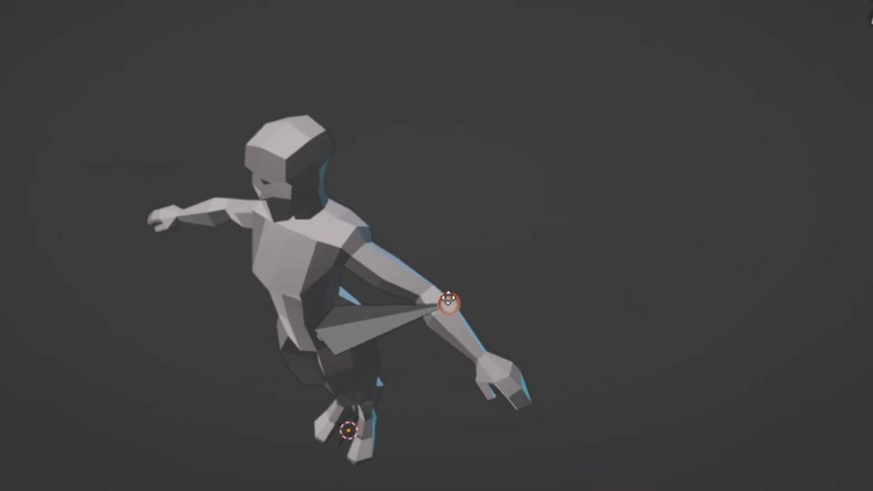
key(KP_1)
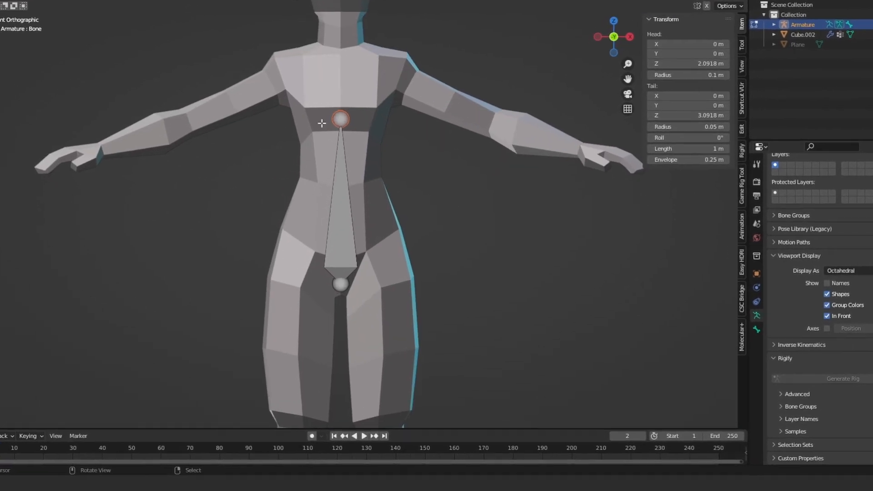
shift+middle_drag(371, 62, 373, 82)
key(g)
key(z)
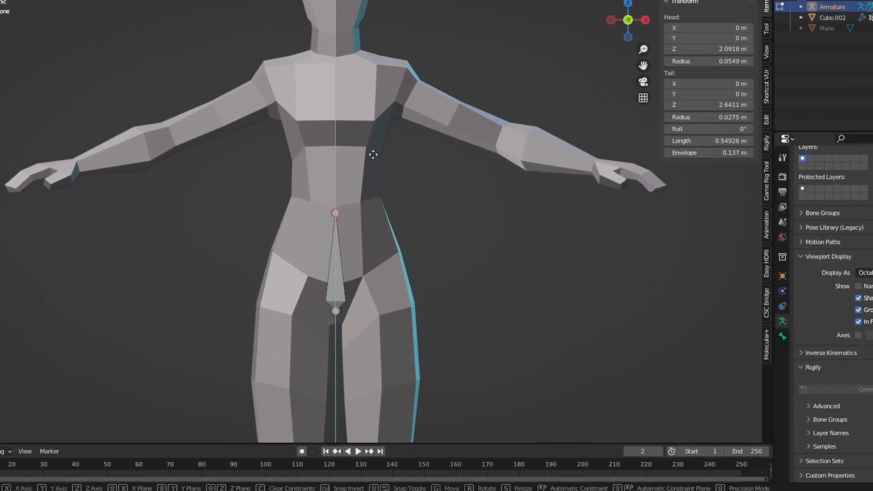
click(379, 150)
Step: Extrude two more spine bones upward along Z to the neck base and shift the last tip 0.121 m along Y
shift+middle_drag(379, 151, 385, 241)
key(e)
key(z)
Step: Duplicate the top spine bone to the character's left shoulder, about 0.38 m along X and 0.19 m along Z
key(KP_1)
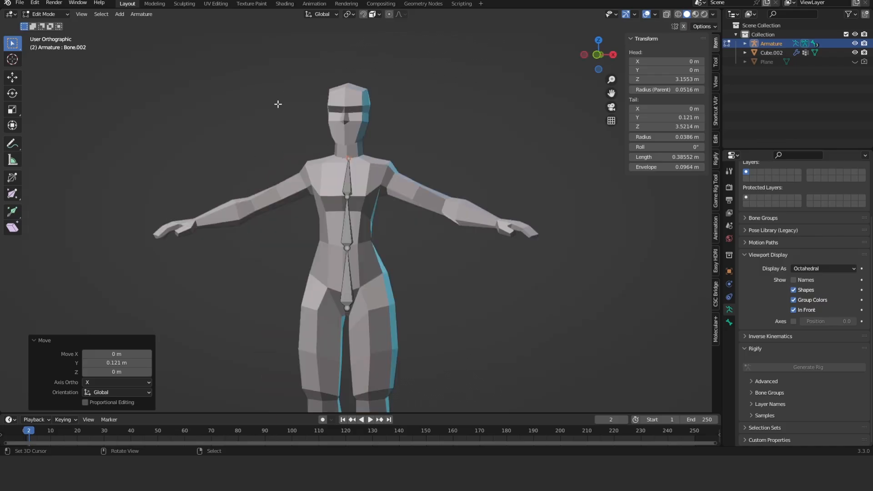
shift+middle_drag(387, 210, 392, 244)
scroll(392, 244, up, 2)
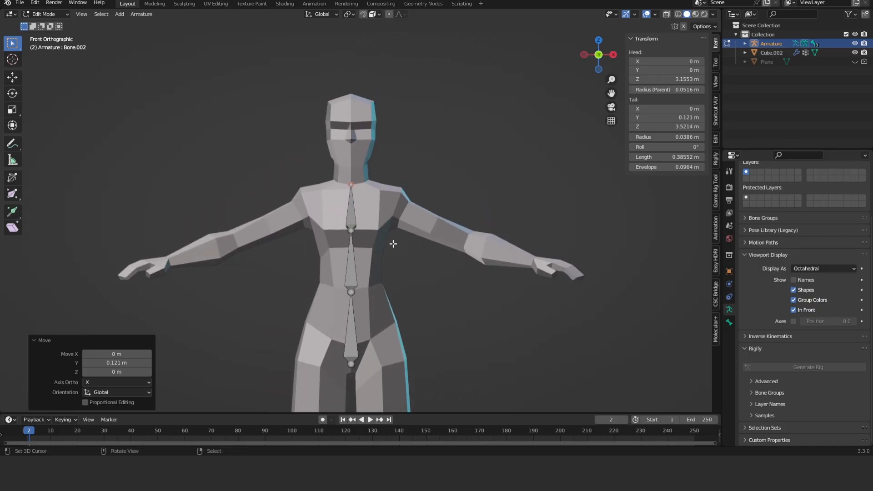
click(406, 149)
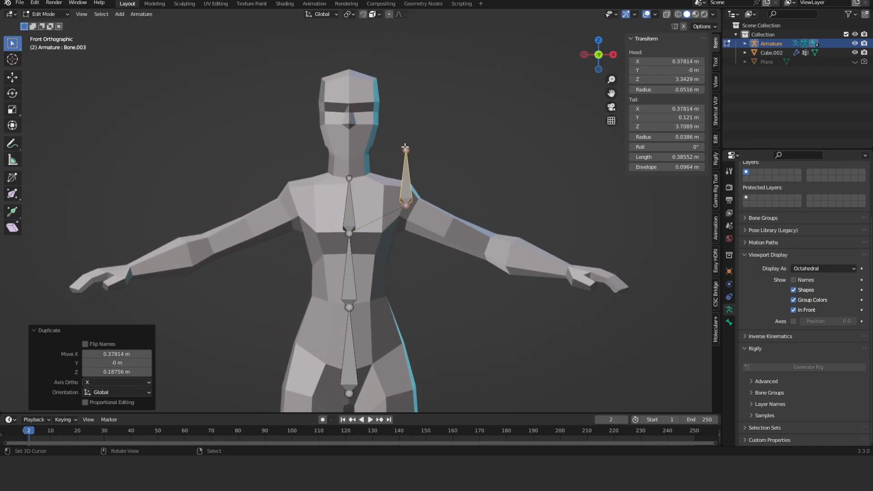
Step: Place the duplicated bone's tip at the left elbow and extrude a forearm bone about 0.58 m long to the wrist
click(489, 245)
middle_drag(489, 246, 330, 127)
key(KP_1)
scroll(485, 221, down, 1)
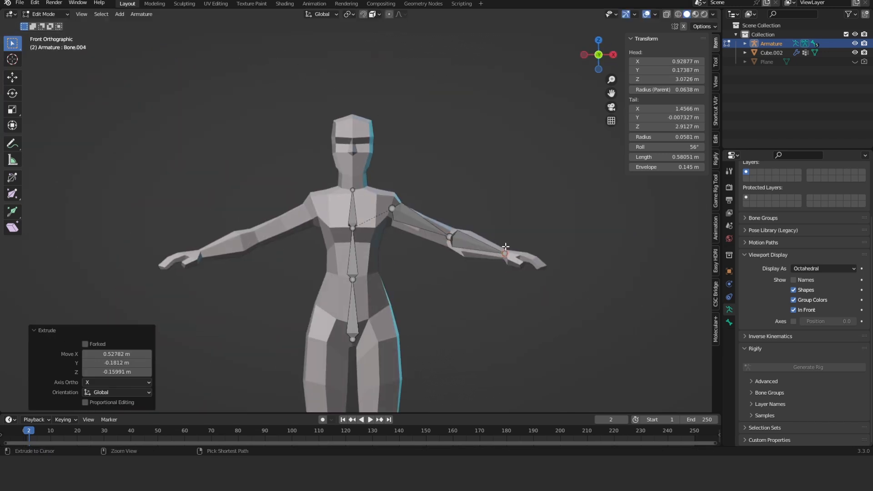
Step: Move the upper arm bone's shoulder joint to fit inside the mesh, about 0.1 m along Y and 0.03 m along Z
middle_drag(505, 247, 525, 273)
scroll(524, 273, up, 2)
key(KP_1)
click(311, 179)
key(g)
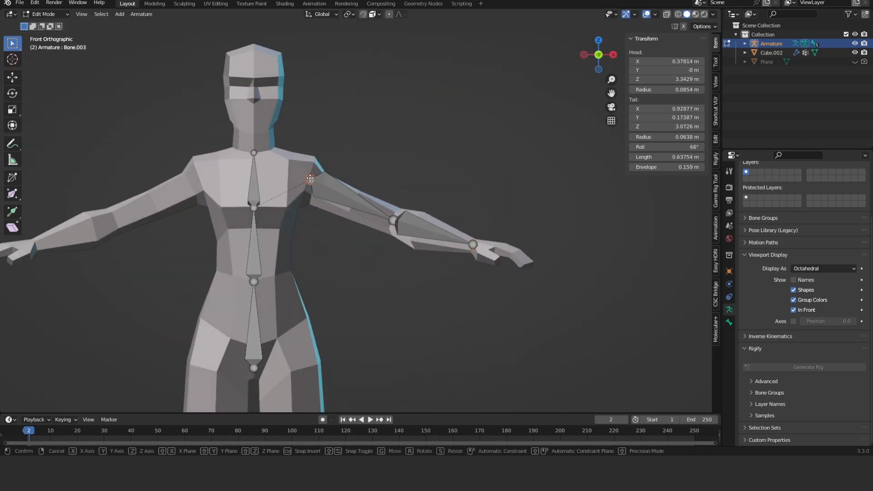
click(311, 174)
scroll(473, 191, up, 3)
scroll(440, 172, down, 4)
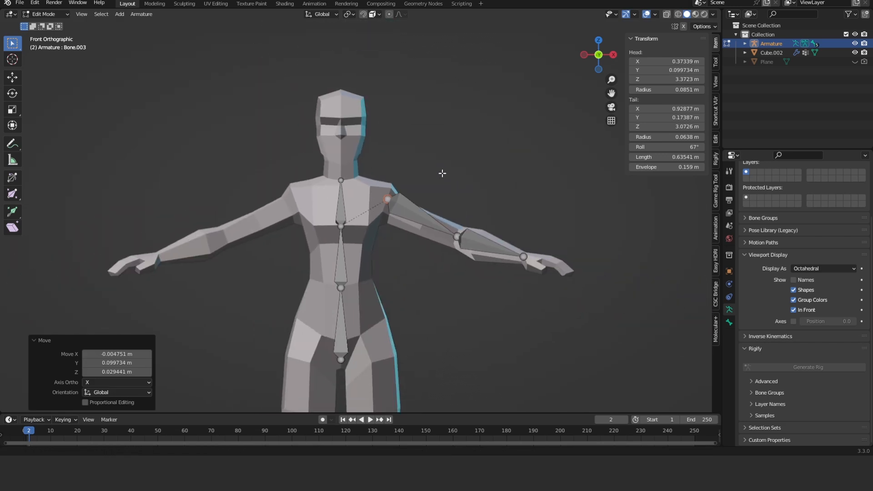
Step: Rotate the two upper spine bones in Pose Mode to test whether the arm bones follow them
scroll(403, 176, up, 3)
middle_drag(441, 171, 429, 212)
scroll(403, 176, down, 5)
key(KP_1)
scroll(429, 213, up, 1)
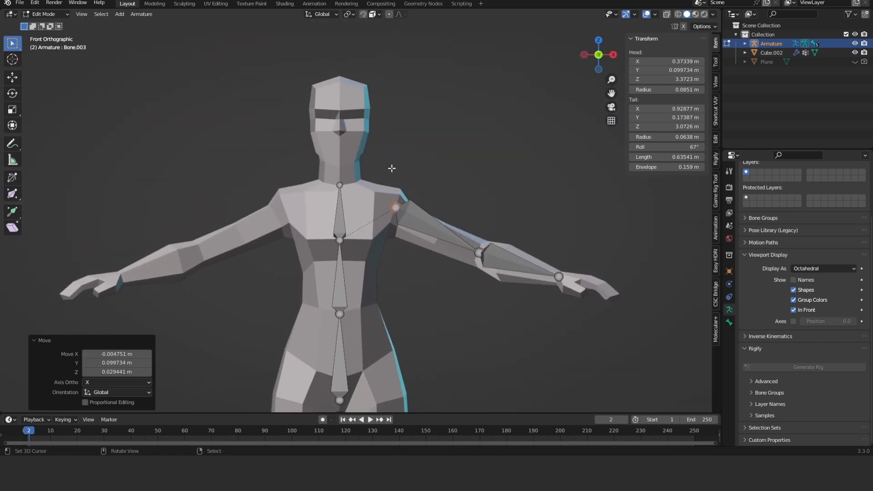
click(457, 293)
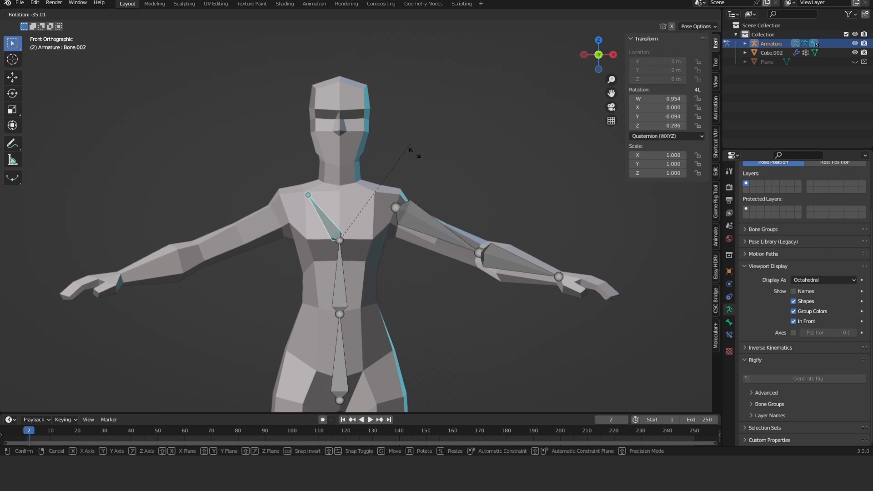
click(349, 271)
key(r)
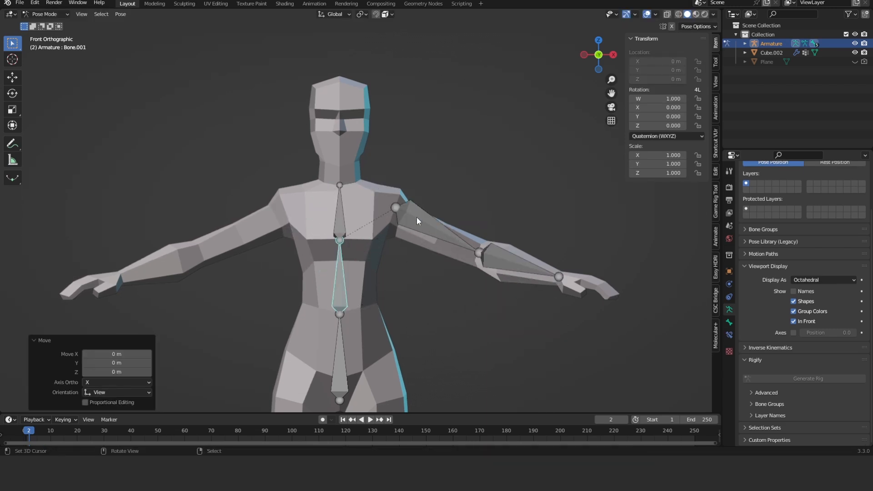
Step: Parent the left upper arm bone to the top spine bone with Keep Offset and return to Pose Mode
key(Tab)
click(423, 220)
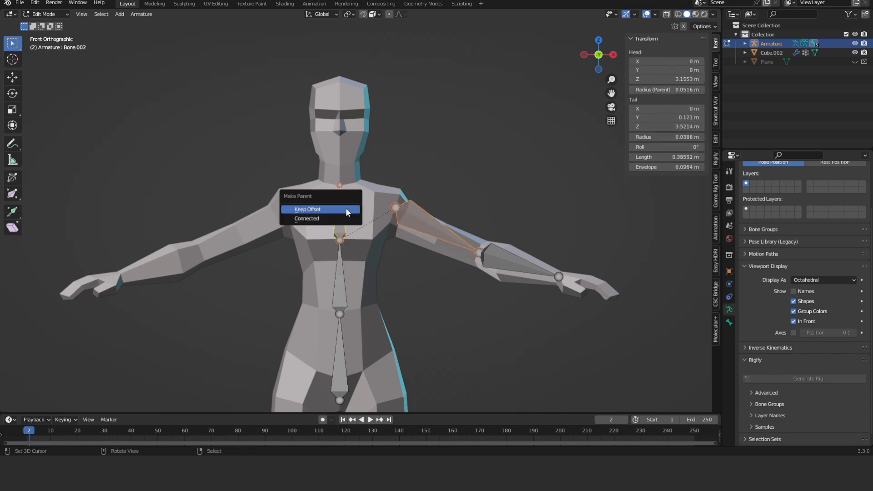
click(345, 208)
key(Tab)
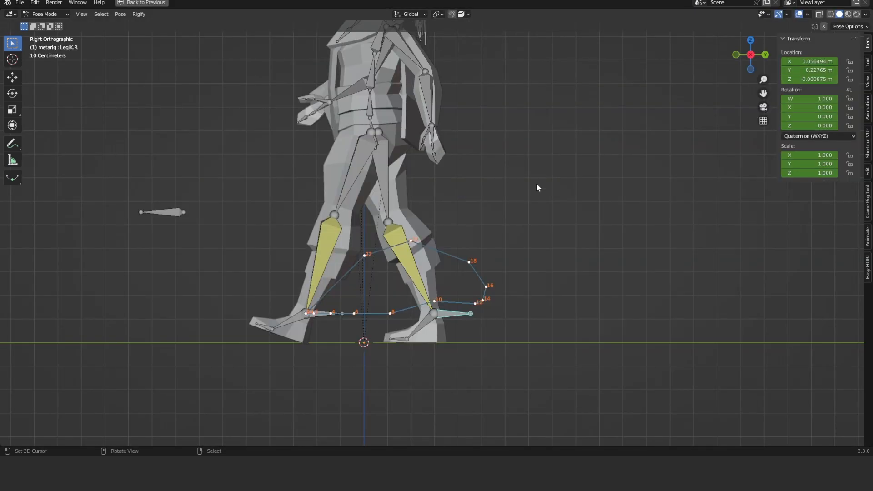
Step: Paste the copied walk pose mirrored at frame 12 and unmirrored at the end of the walk cycle
middle_drag(536, 182, 572, 223)
scroll(570, 218, down, 6)
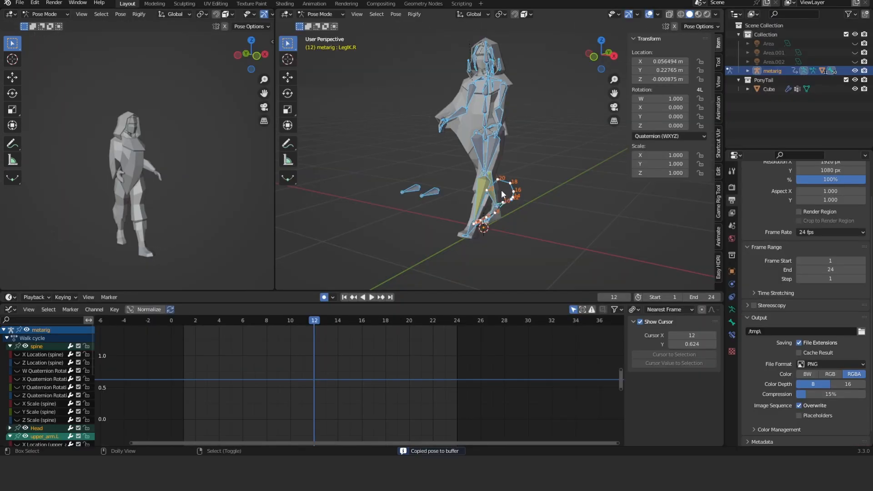
key(ctrl+shift+v)
middle_drag(511, 189, 514, 187)
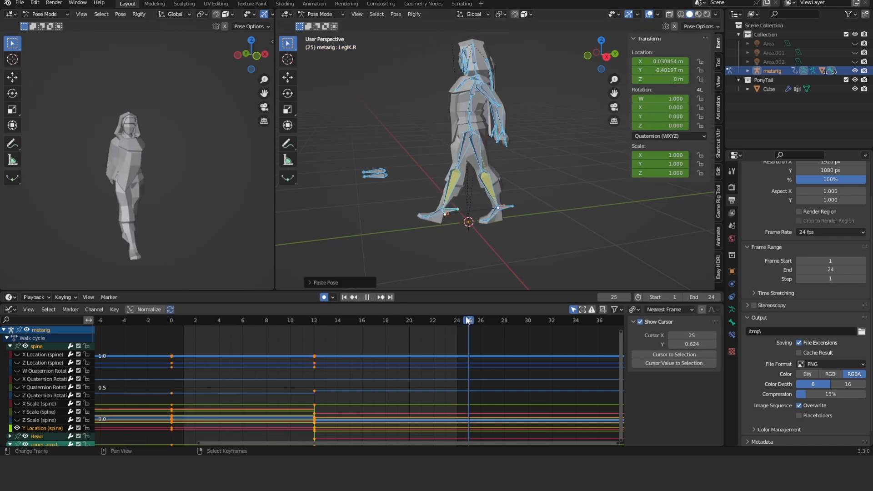
key(ctrl+v)
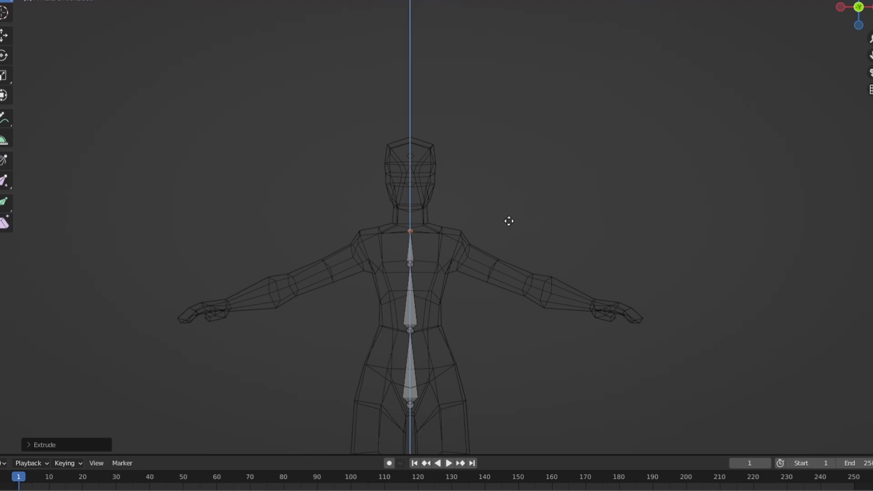
Step: Move the spine joints along Z so the bones fit the waist, chest and neck base of the wireframe body
key(g)
key(z)
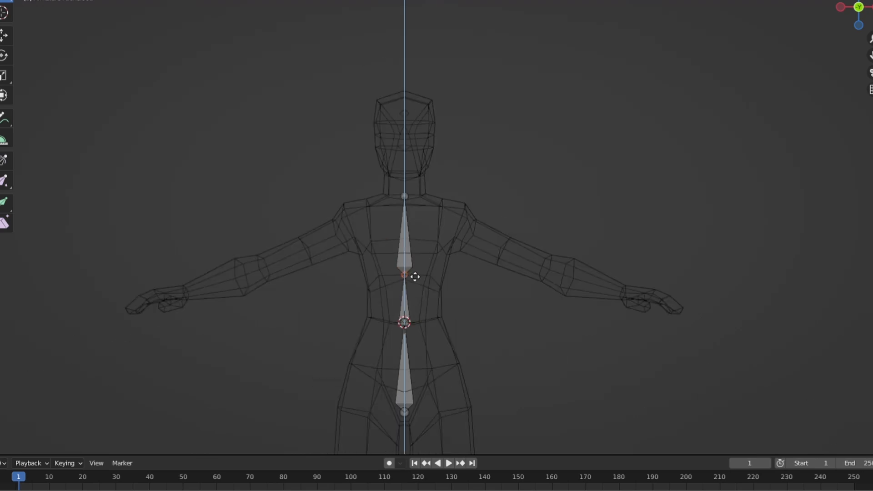
shift+middle_drag(429, 221, 426, 256)
scroll(426, 257, up, 1)
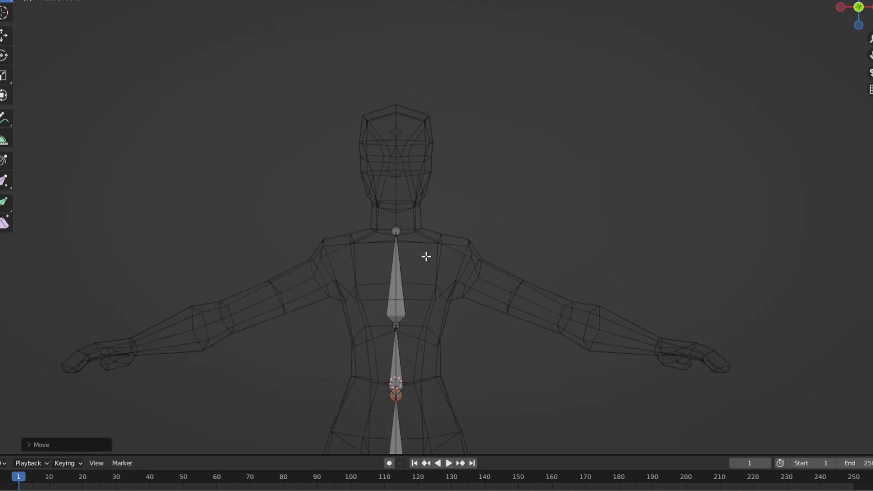
scroll(485, 211, up, 4)
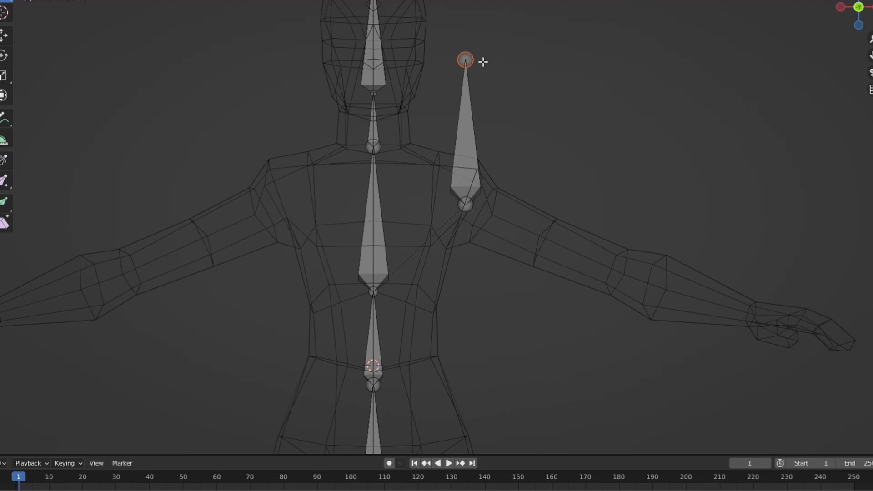
Step: Place the upper arm bone's tip at the left elbow and add a forearm bone reaching the wrist
click(650, 284)
shift+middle_drag(649, 284, 513, 223)
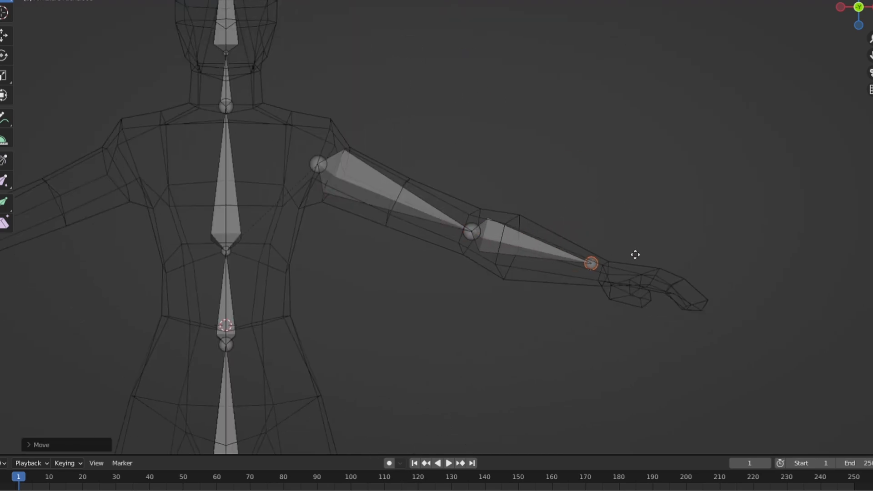
scroll(668, 264, down, 5)
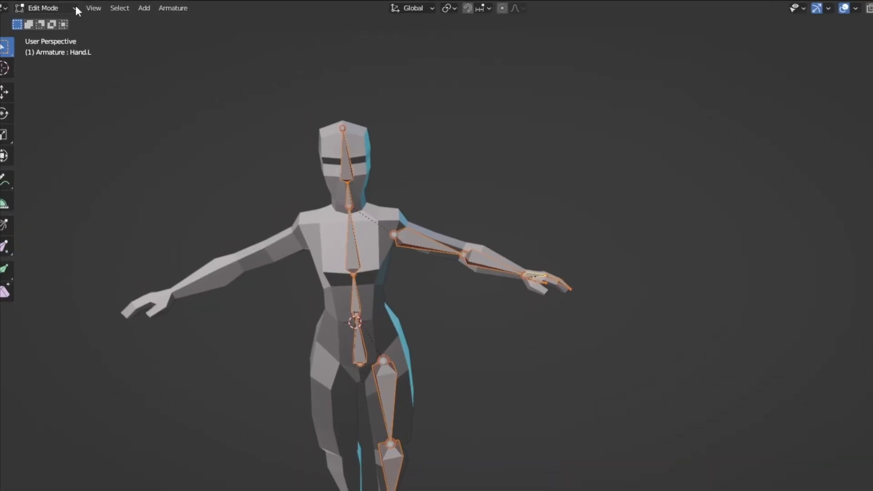
Step: Symmetrize all selected left-side arm and leg bones onto the right side of the armature
click(173, 8)
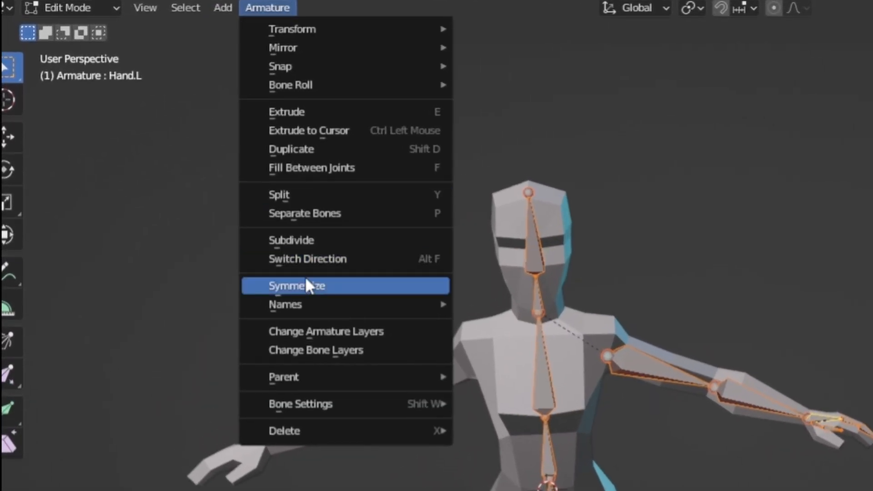
click(305, 281)
key(KP_1)
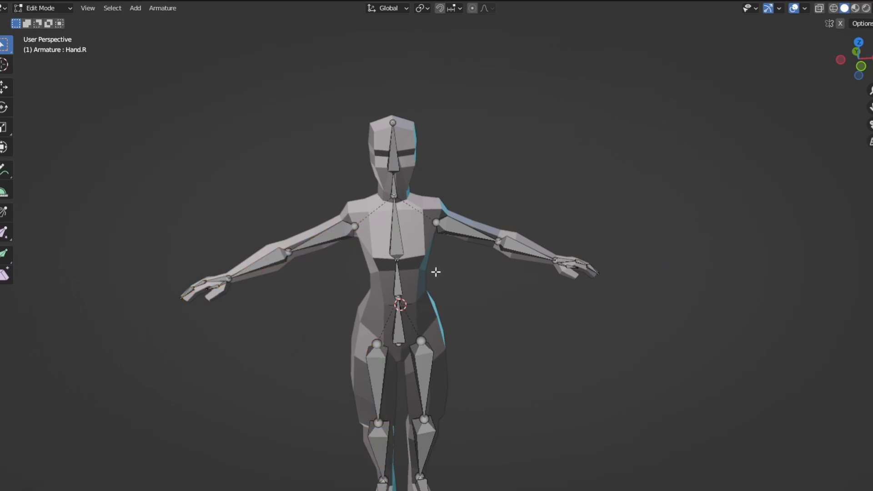
middle_drag(388, 385, 366, 228)
click(503, 337)
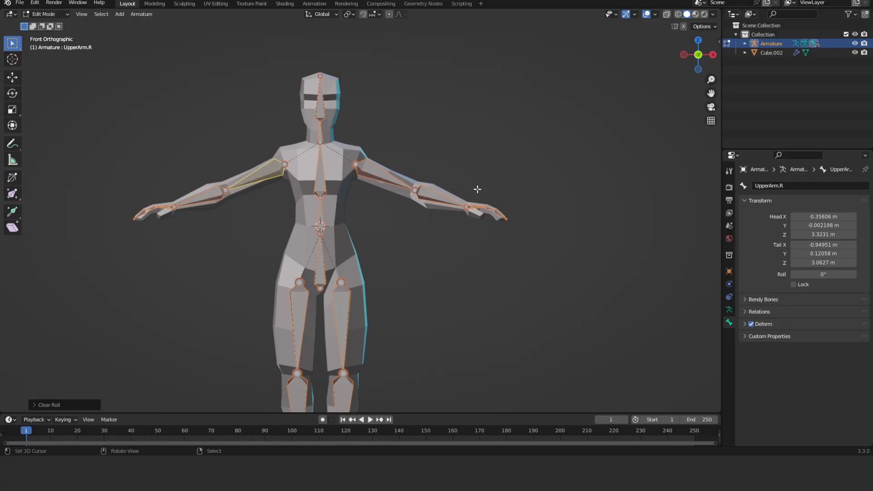
Step: Adjust the Clear Roll angle of all selected bones to about 108°
shift+middle_drag(442, 248, 462, 208)
scroll(461, 207, down, 1)
click(59, 404)
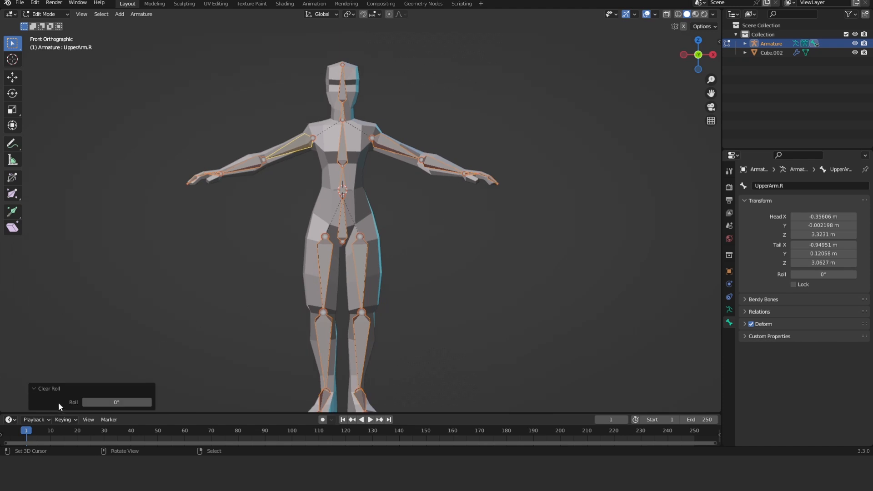
drag(117, 402, 150, 402)
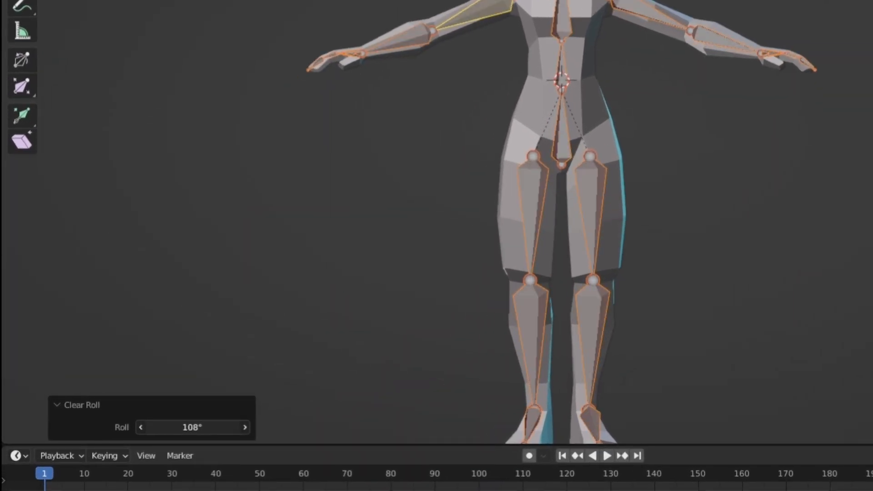
mouse_move(205, 428)
mouse_down()
mouse_move(150, 427)
mouse_move(209, 429)
mouse_up()
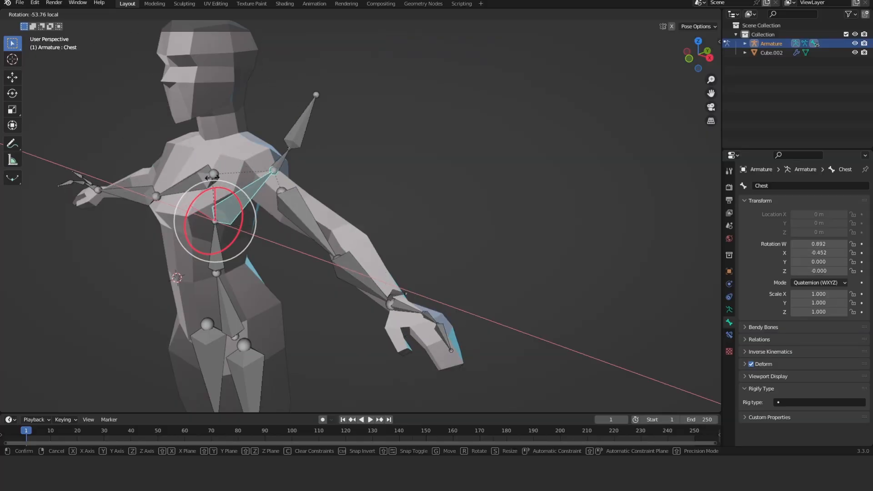
Step: Test the bone rolls by rotating the chest bone about its local X axis and trying the head bone
drag(212, 178, 211, 179)
right_click(210, 180)
click(215, 92)
drag(184, 106, 190, 141)
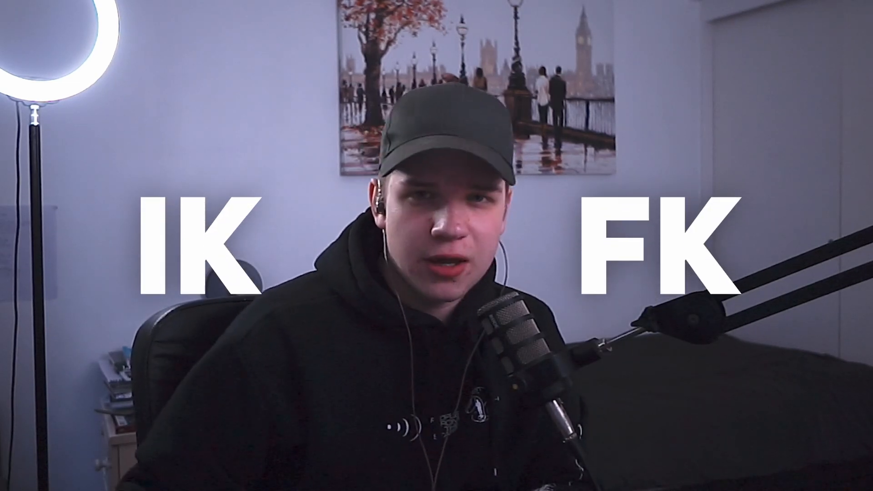
Step: Show the bone properties of the left upper arm and examine the left arm chain
click(729, 322)
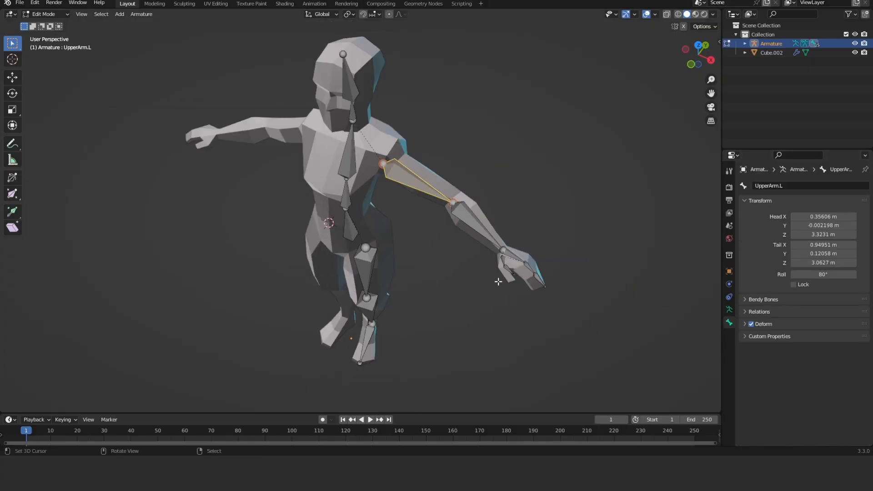
scroll(517, 242, up, 3)
scroll(527, 237, down, 1)
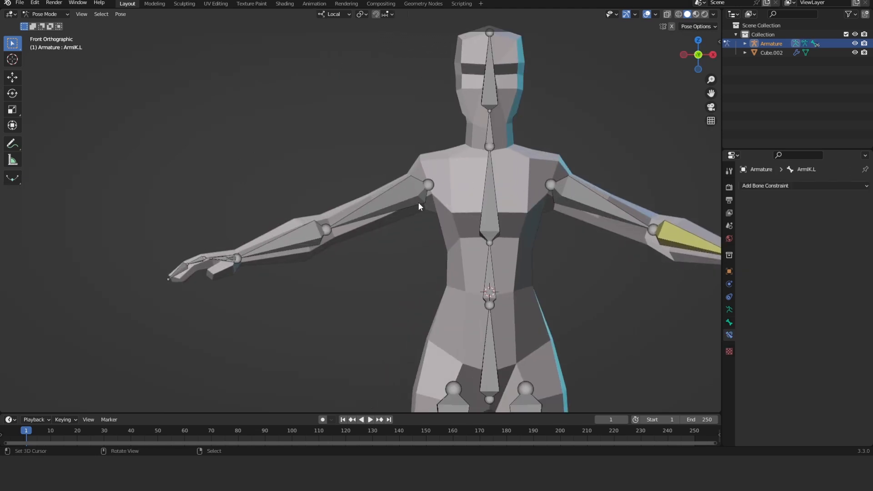
Step: Rotate the right upper arm bone downward by about 27.4° in Pose Mode
click(419, 203)
scroll(586, 158, up, 2)
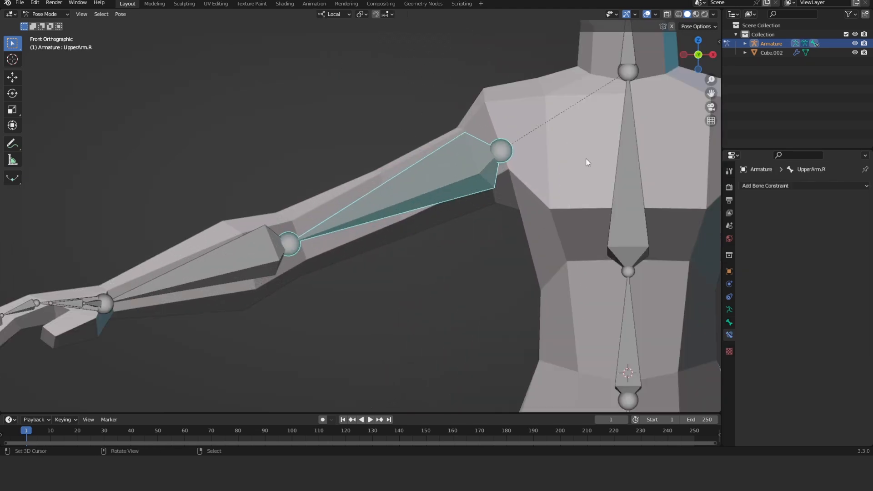
scroll(595, 179, down, 1)
click(555, 92)
shift+middle_drag(356, 275, 361, 195)
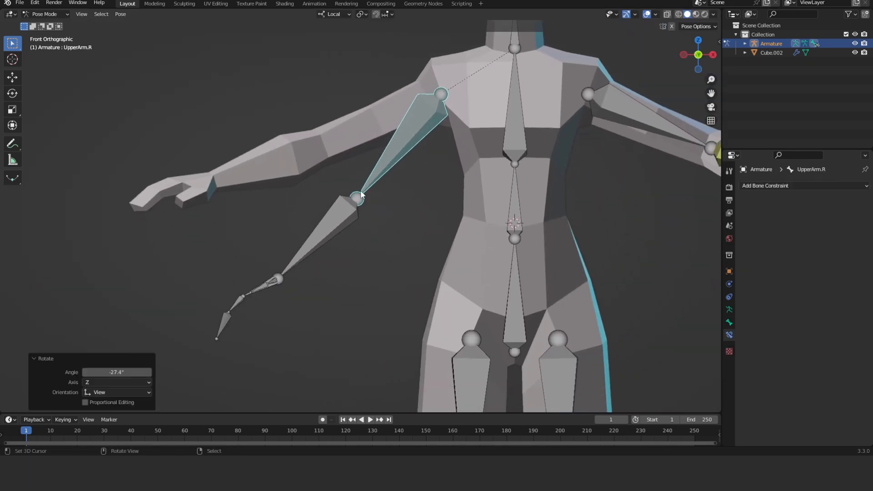
Step: Rotate the right forearm bone toward the hip and freely rotate the right hand bone
click(392, 202)
middle_drag(393, 221, 411, 237)
click(441, 310)
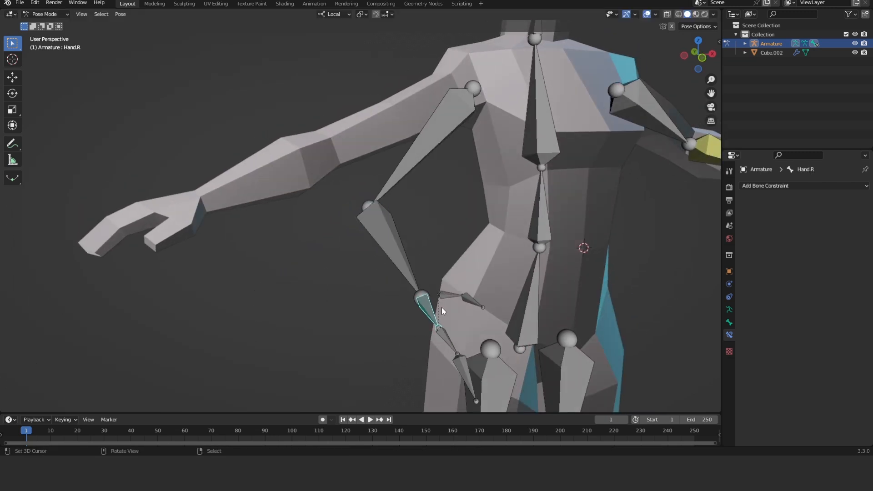
scroll(446, 310, down, 2)
key(r)
key(r)
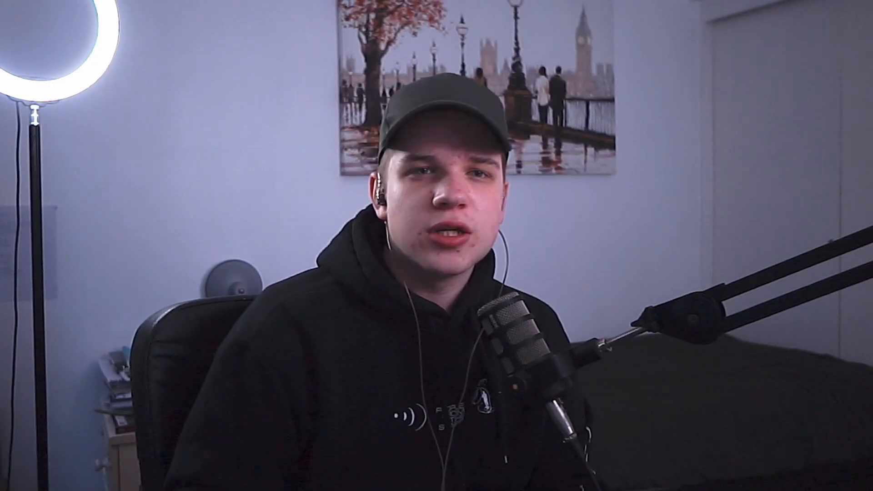